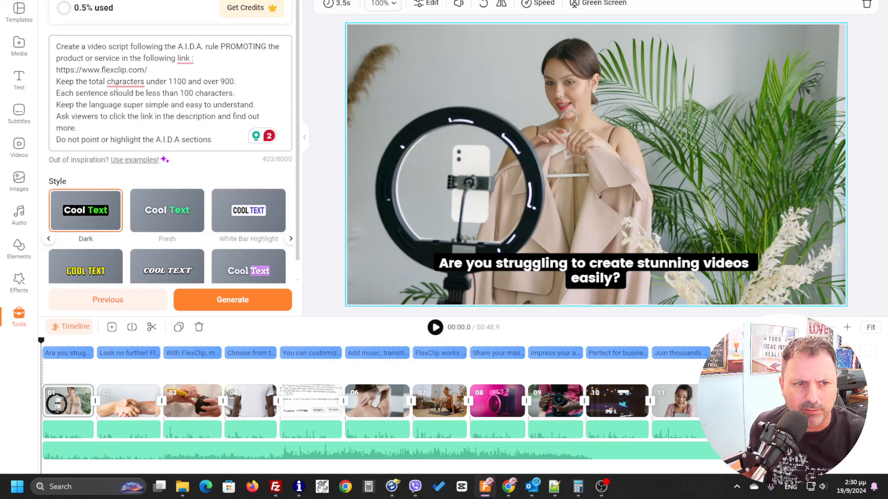
Step: Reword the script prompt's length instruction to read "Keep the total number of characters under 1100 and over 900."
click(131, 94)
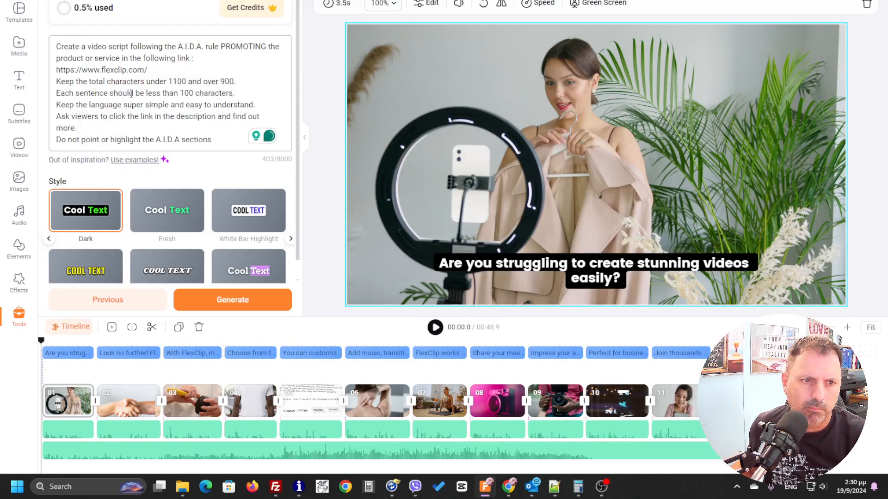
click(139, 113)
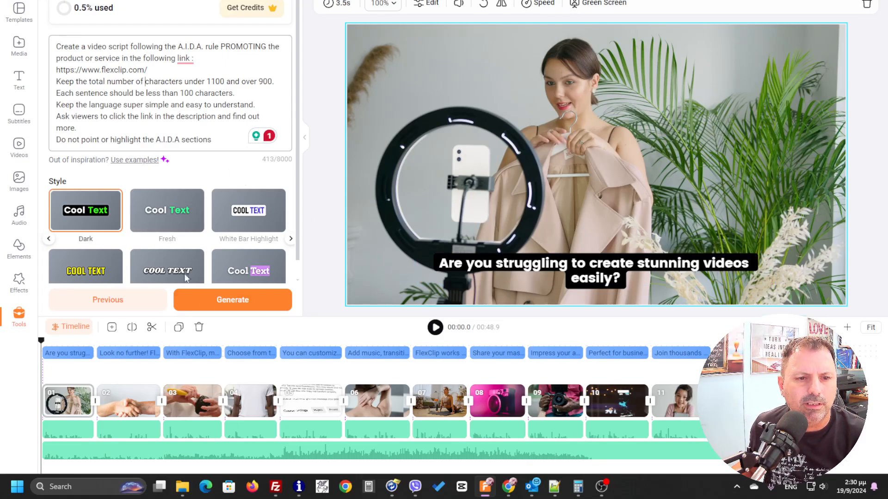
Step: Play parts of the generated video and look through the available subtitle styles
click(434, 328)
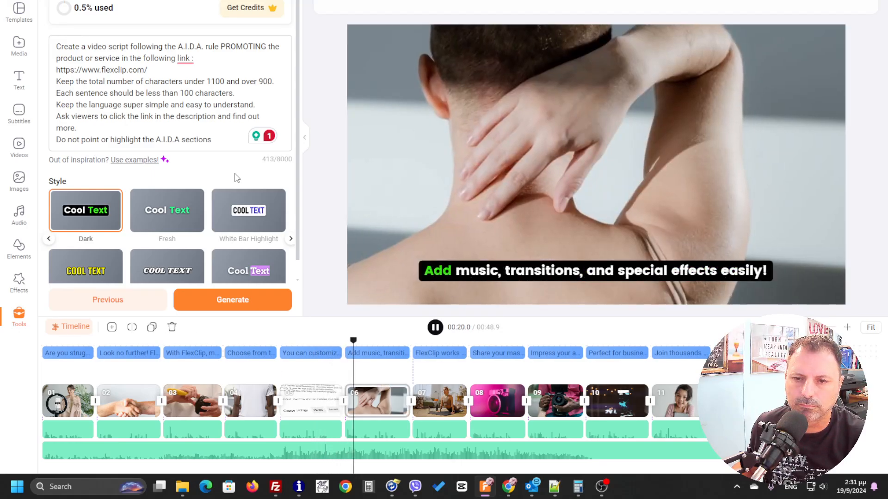
click(435, 327)
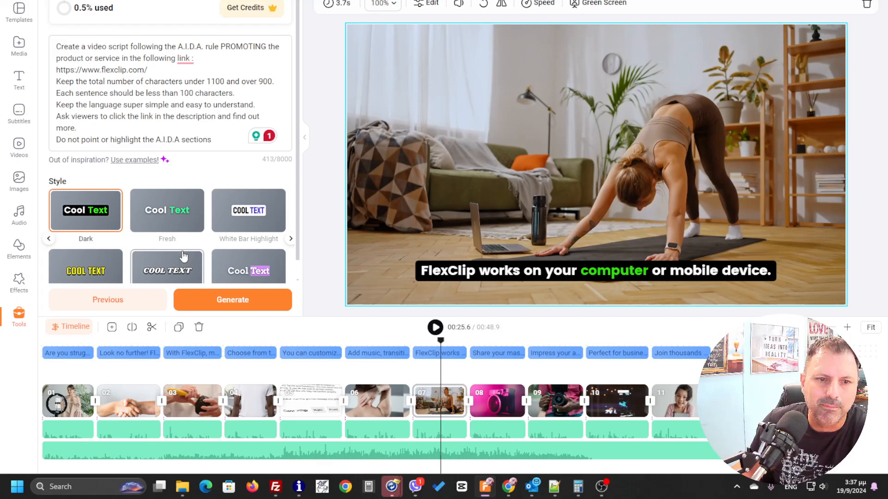
click(291, 240)
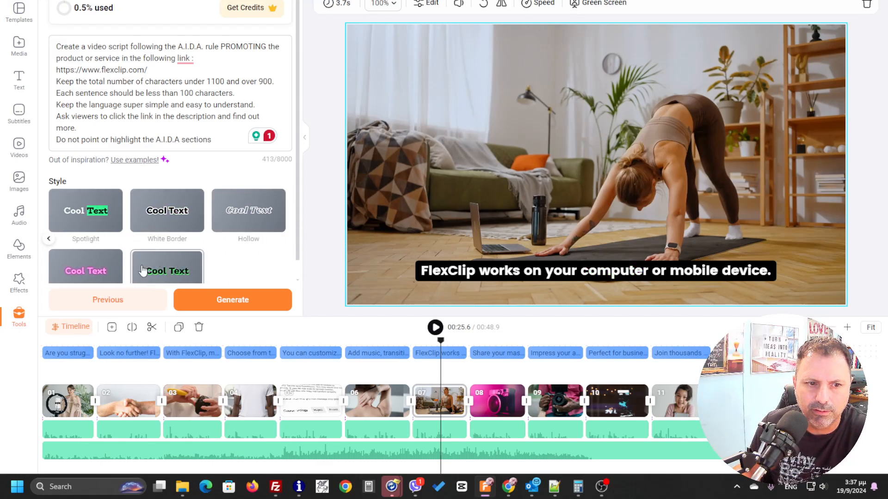
click(48, 240)
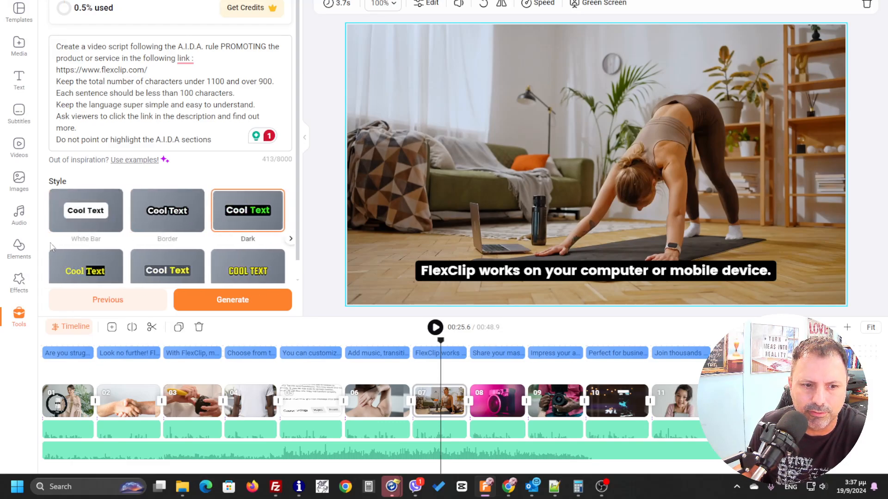
click(50, 242)
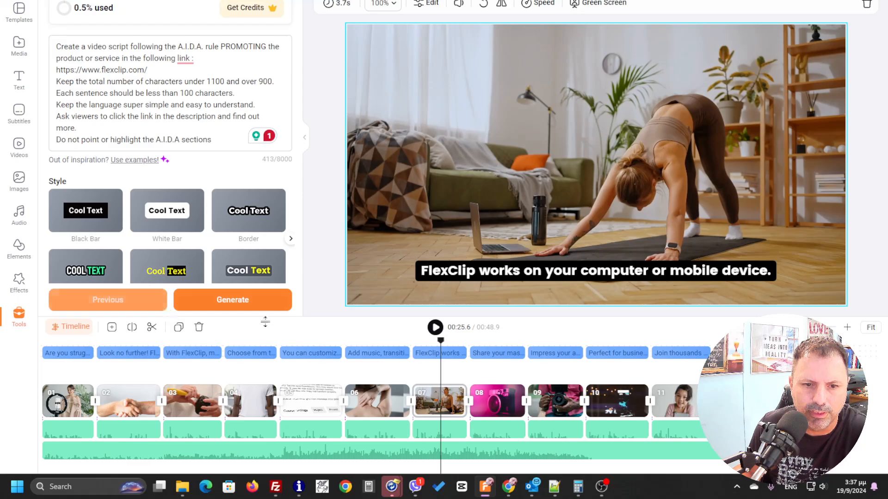
click(435, 328)
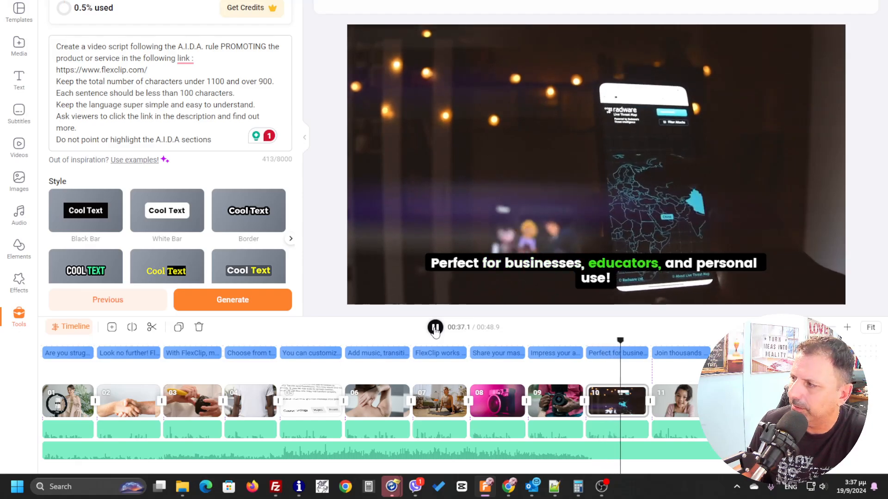
click(435, 328)
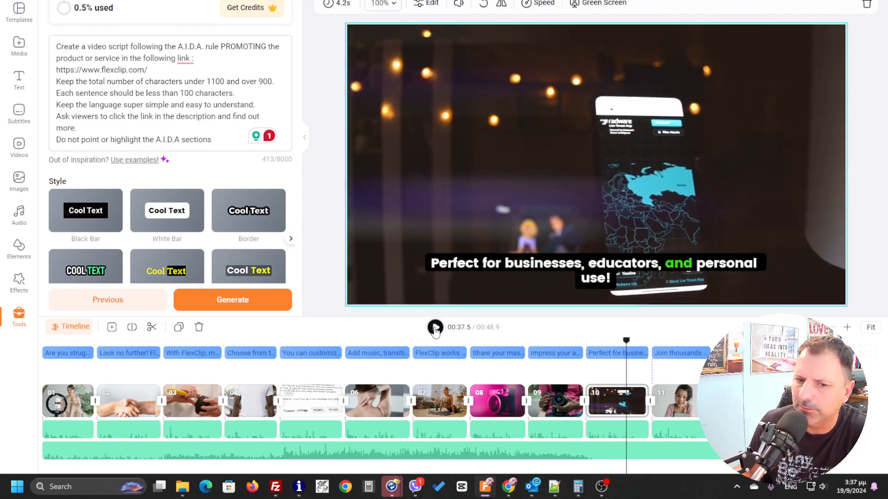
Step: Set the background music track's volume to 15 and play the video to check the balance with the voice-over
click(437, 453)
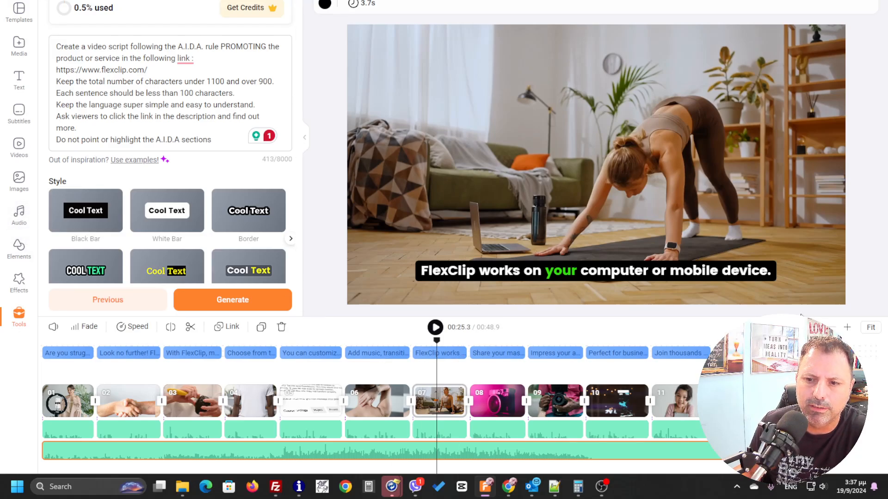
click(715, 455)
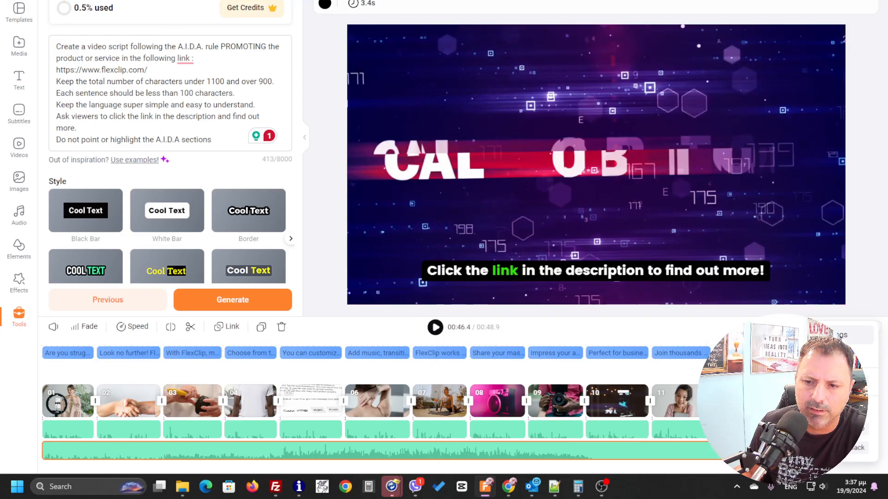
click(835, 335)
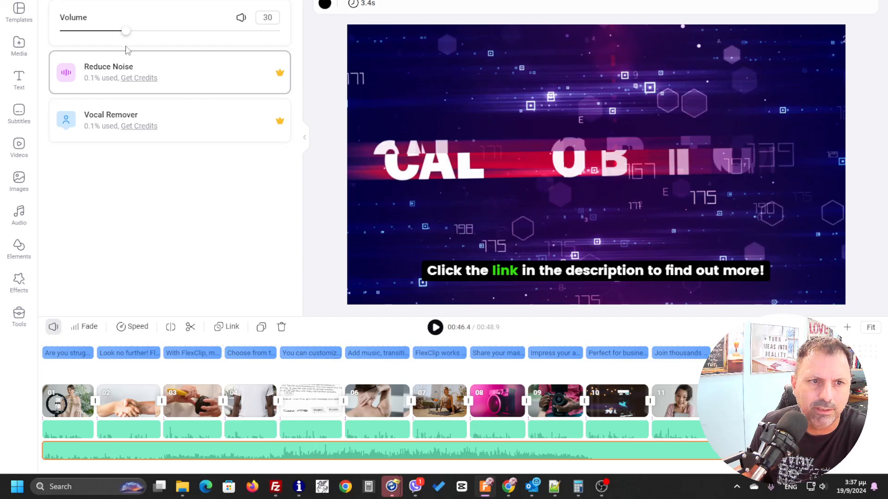
drag(125, 35, 92, 32)
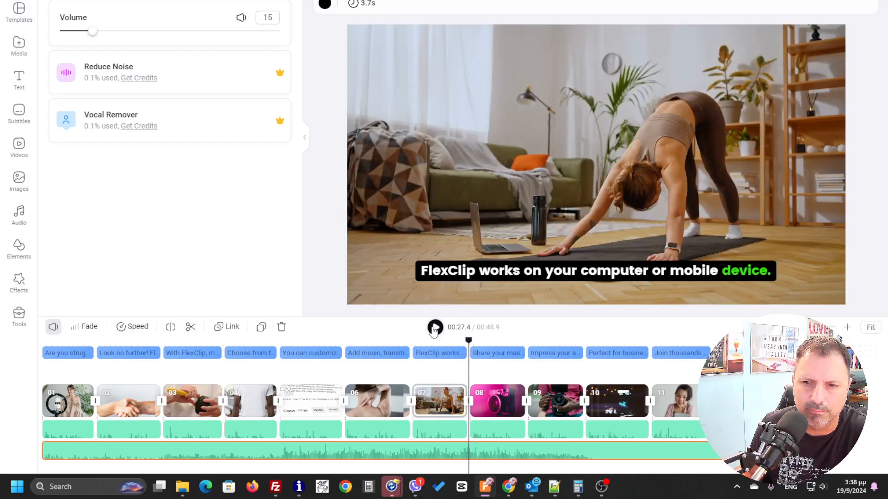
click(434, 328)
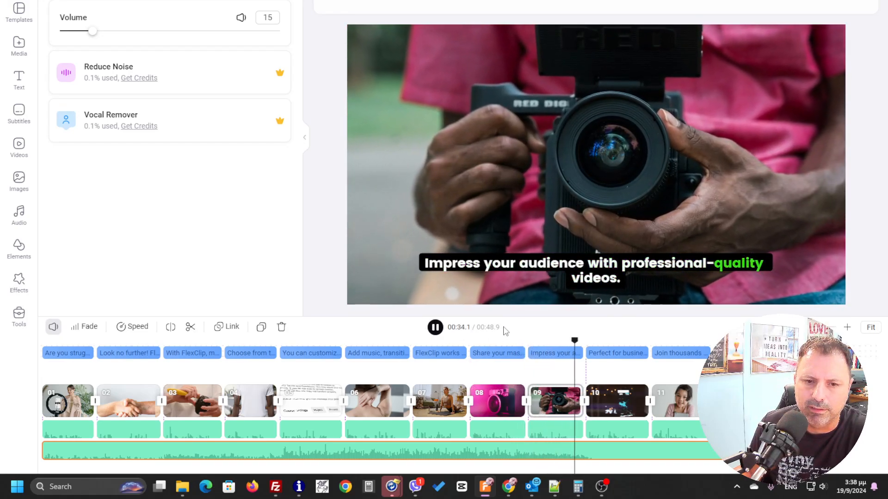
click(435, 327)
Step: Lower the background music volume to 7 and replay the video from around scene 05
drag(93, 31, 75, 31)
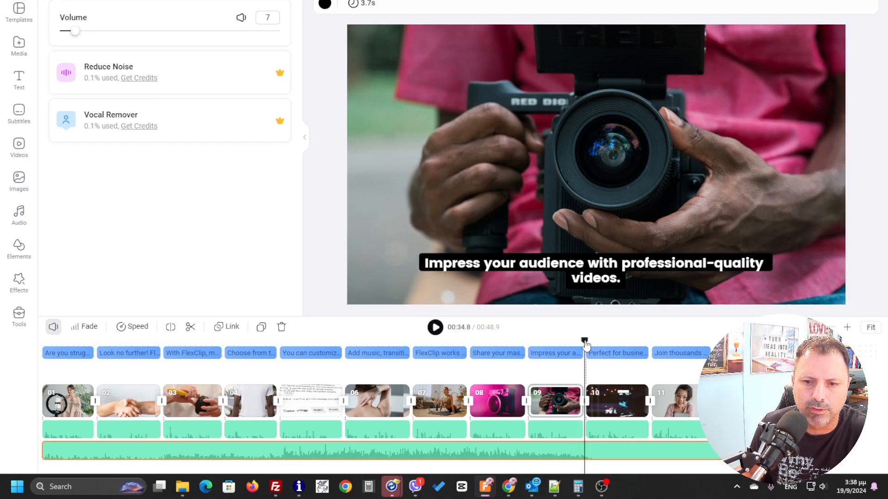
drag(585, 341, 320, 333)
key(space)
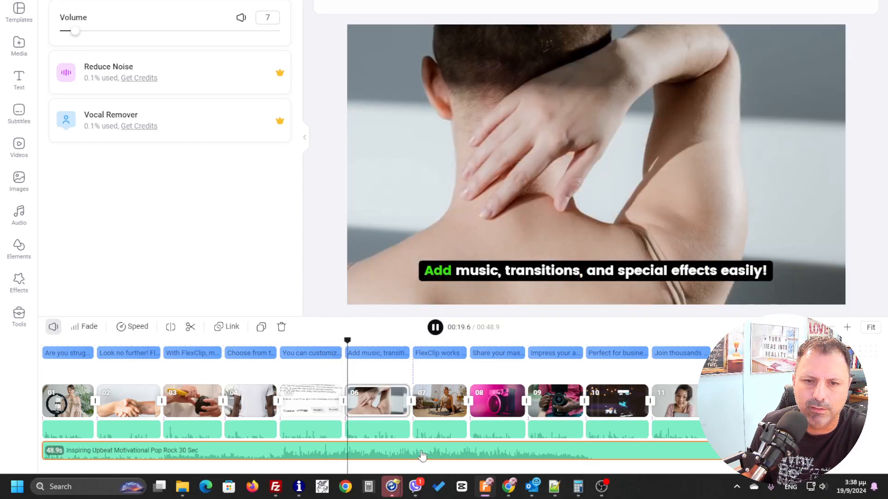
click(435, 328)
Step: Move the subtitles somewhat higher in the video frame and play the following scenes to check the placement
click(609, 270)
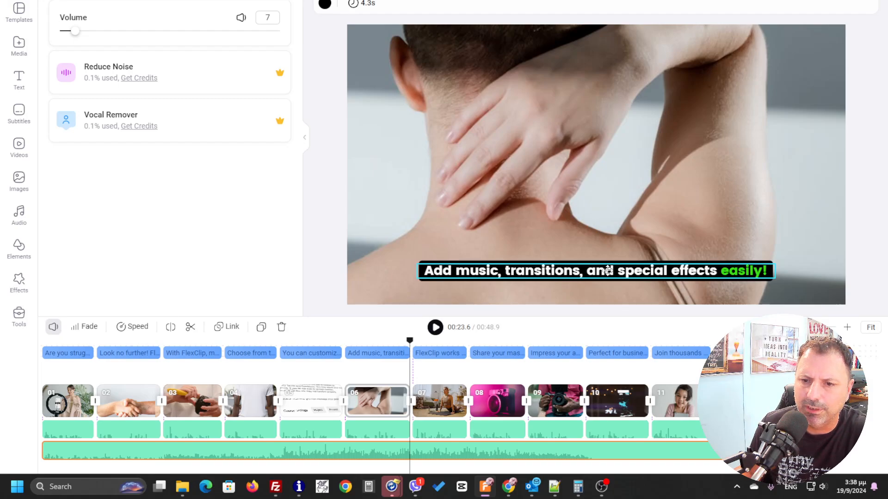
drag(608, 270, 607, 229)
click(435, 327)
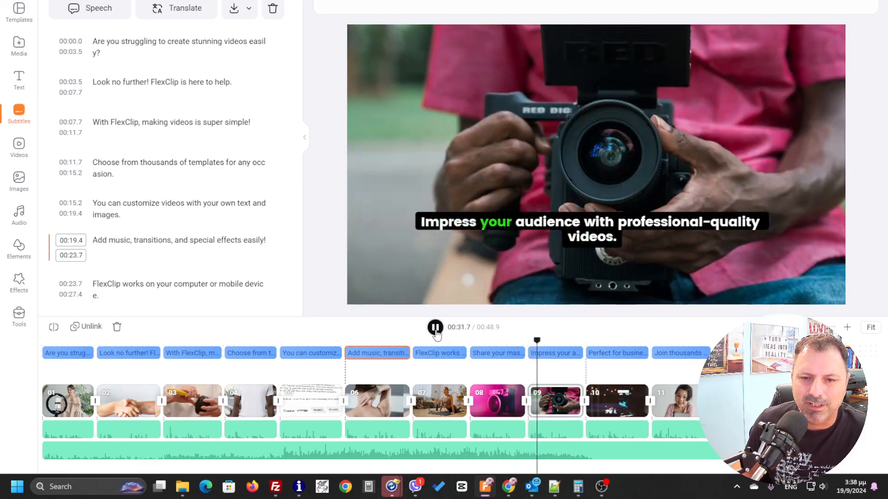
click(435, 328)
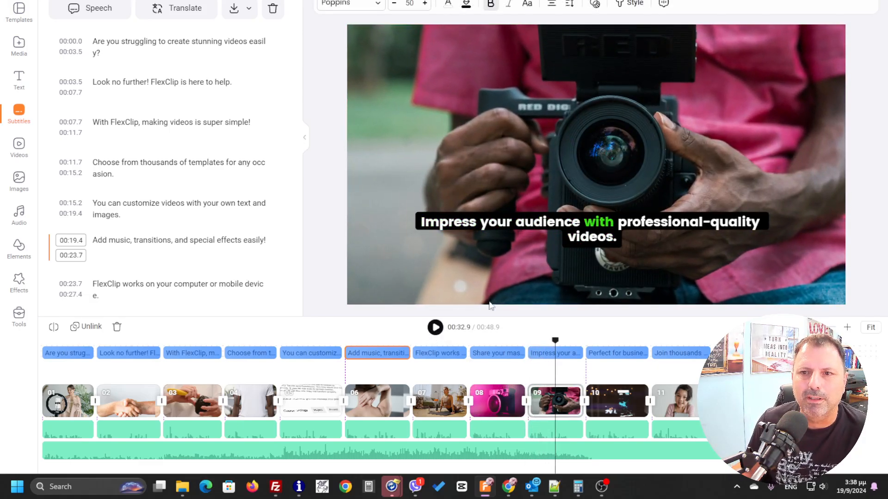
Step: Restore the browser window from full size and stretch it across the screen so the editor's export controls are visible
click(538, 176)
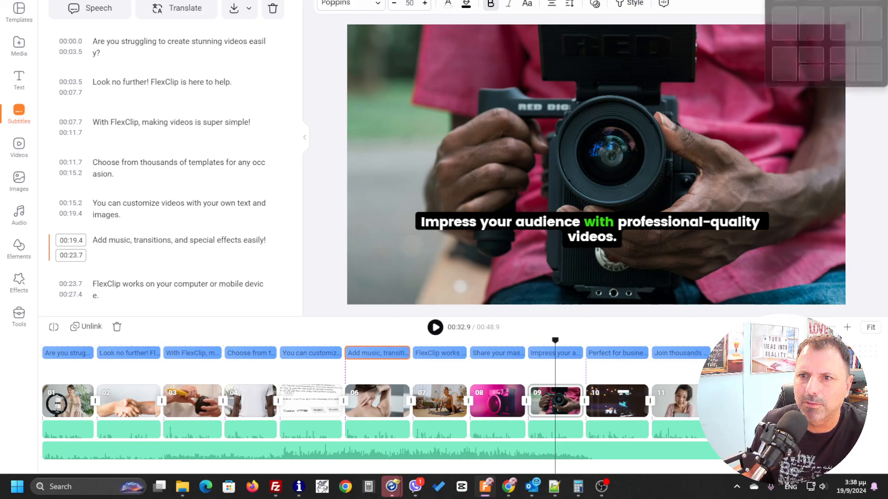
click(854, 5)
click(517, 2)
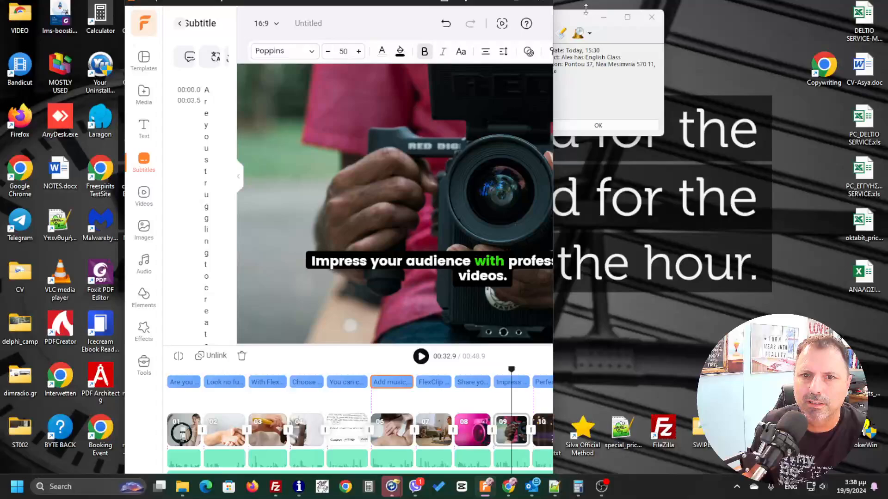
drag(554, 29, 843, 28)
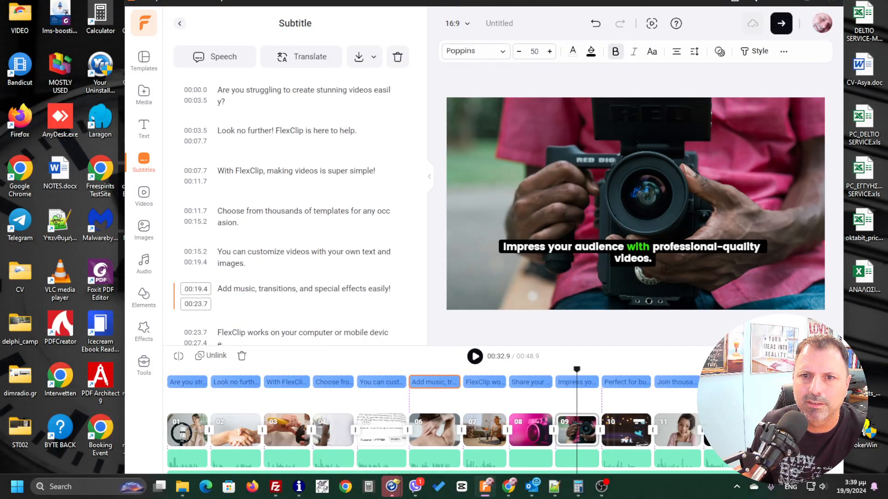
drag(635, 1, 635, 0)
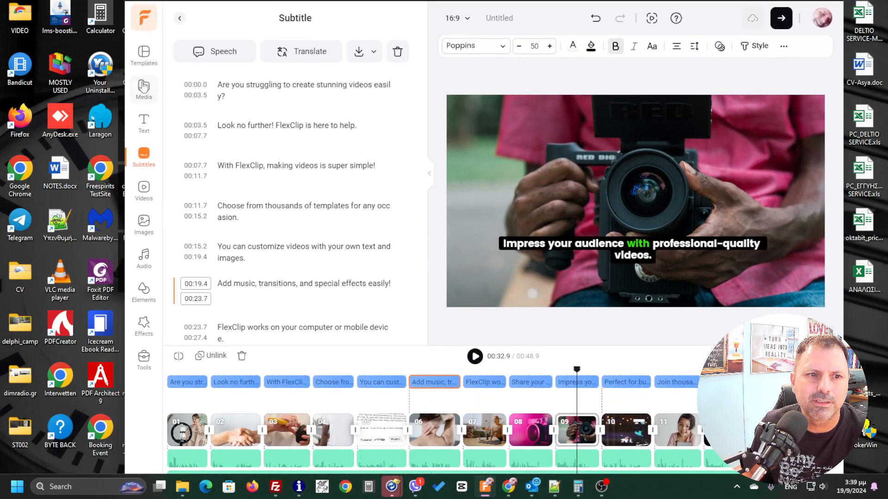
drag(122, 92, 2, 92)
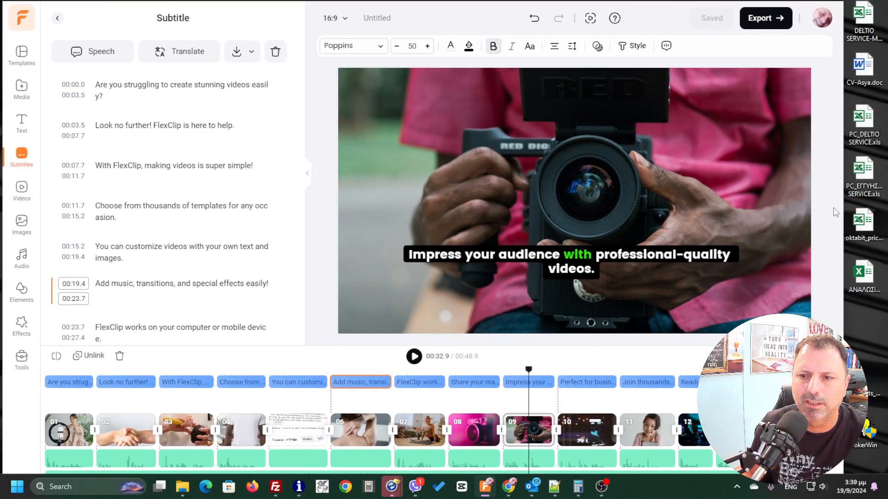
drag(843, 205, 880, 206)
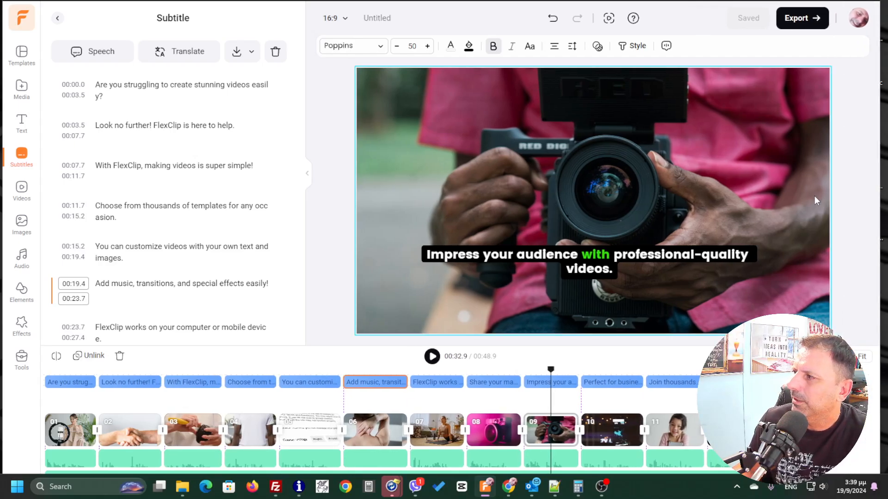
Step: Export the video at 720p and 30fps with Recommended Quality
click(804, 21)
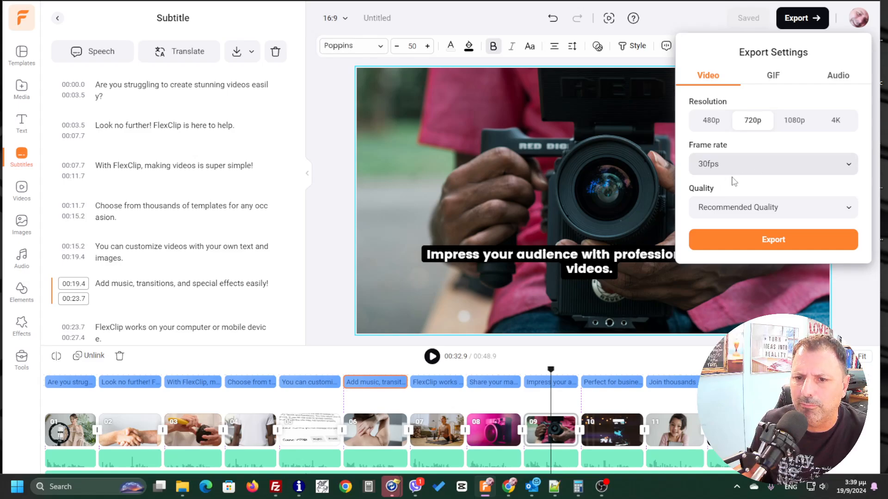
click(817, 213)
click(817, 213)
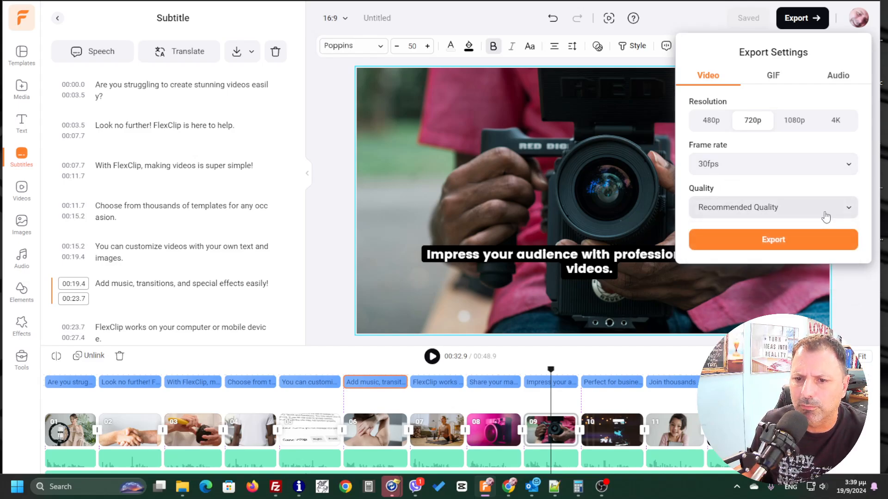
click(777, 244)
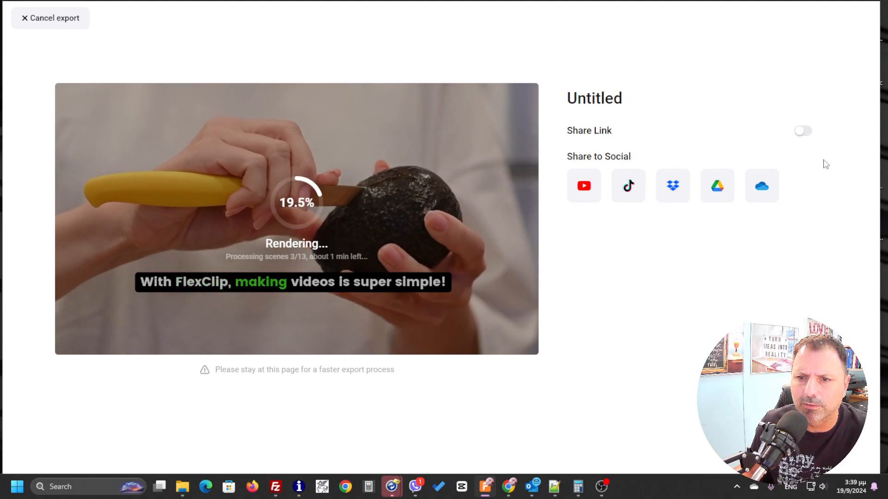
Step: Turn on the share link for the video and dismiss the request to delete it
click(805, 134)
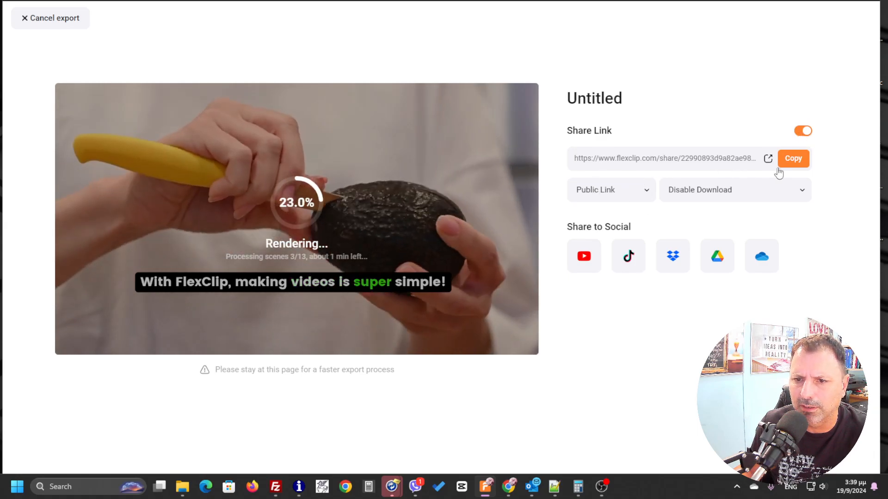
click(803, 131)
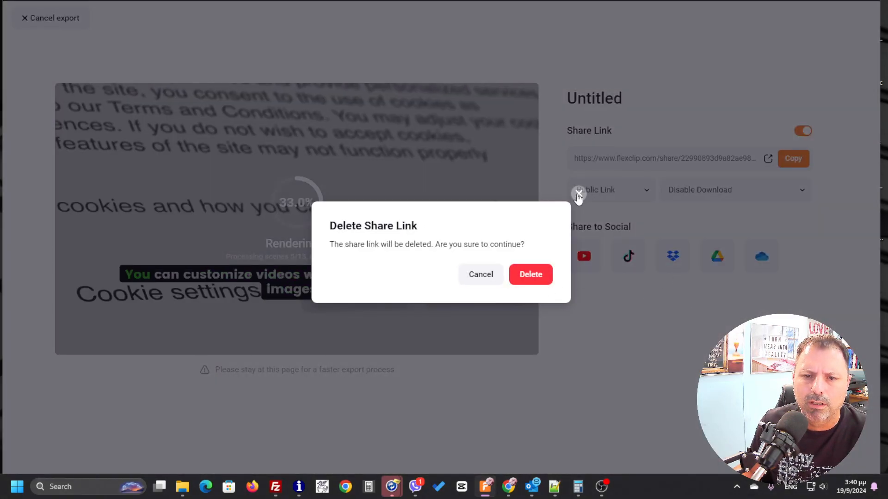
click(579, 194)
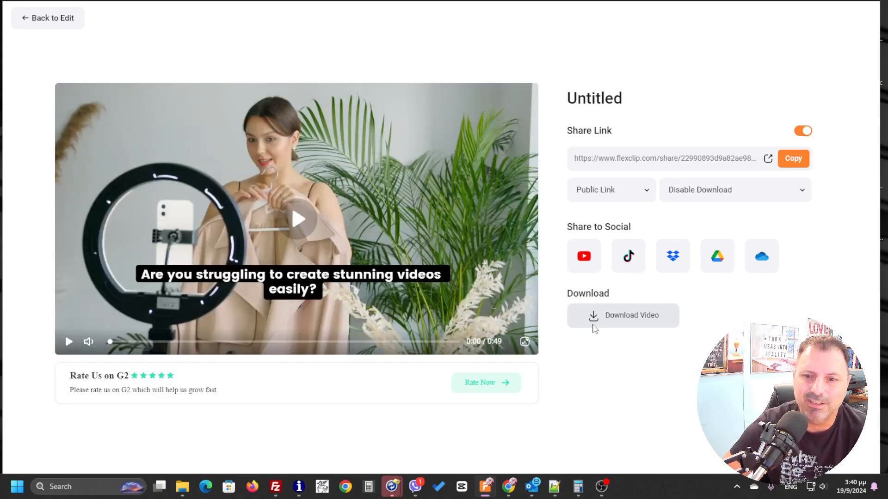
Step: Download the exported video as an MP4 into a new folder named 19092024 inside the videos folder on drive C
click(594, 324)
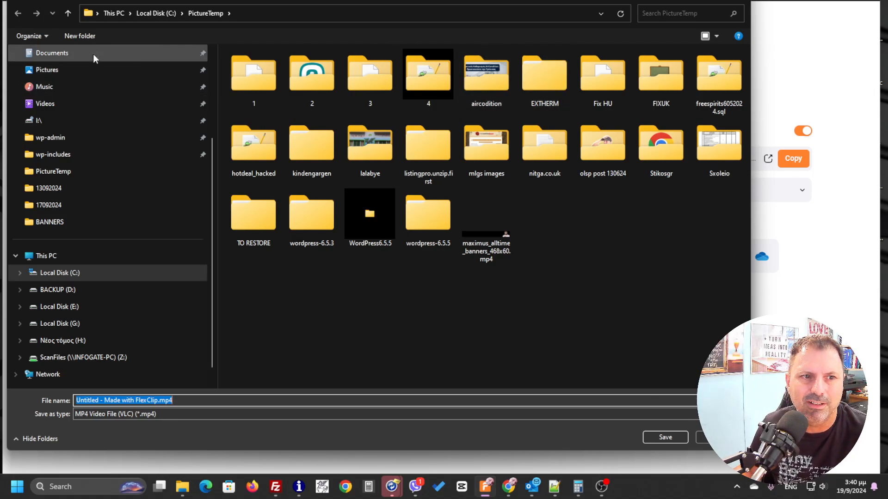
click(78, 277)
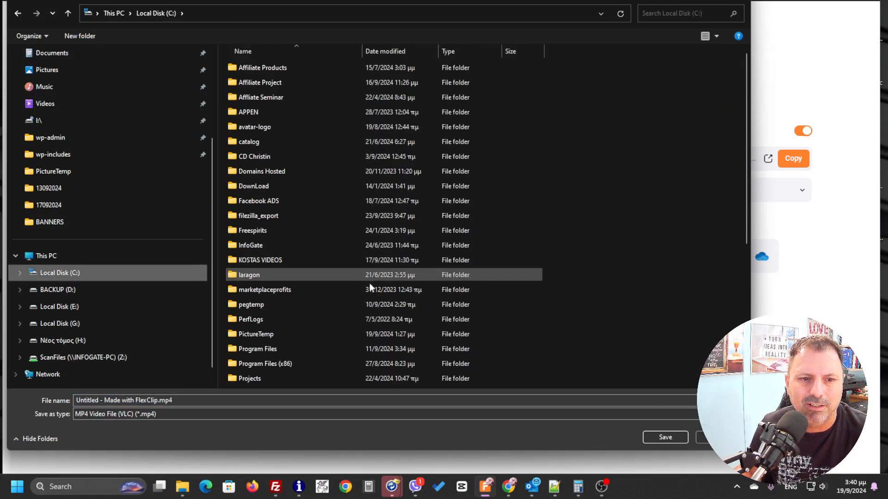
double_click(264, 265)
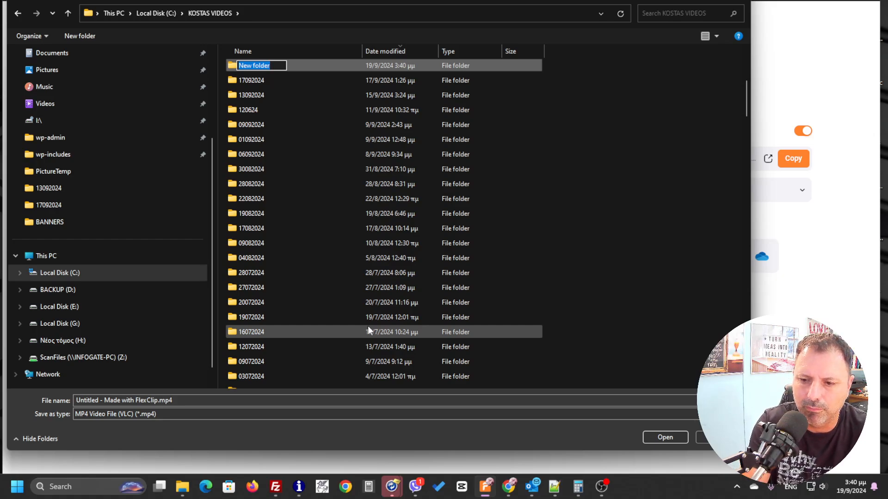
text(19092024)
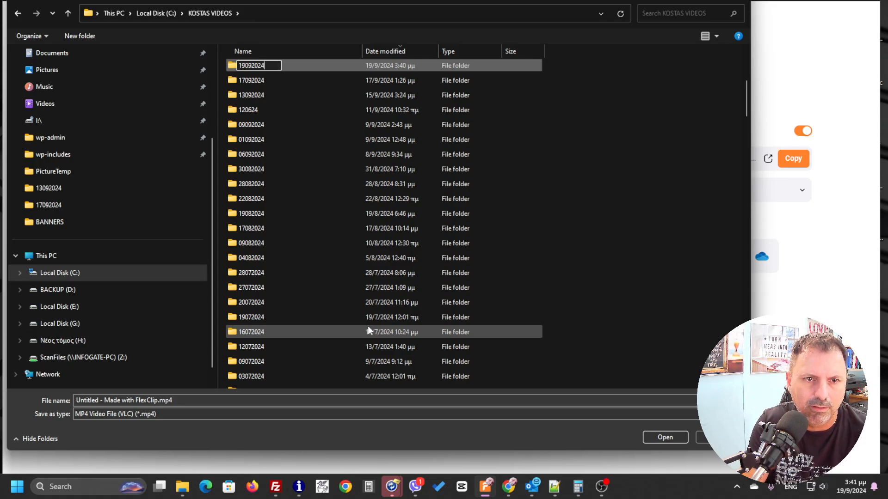
key(Return)
key(Return)
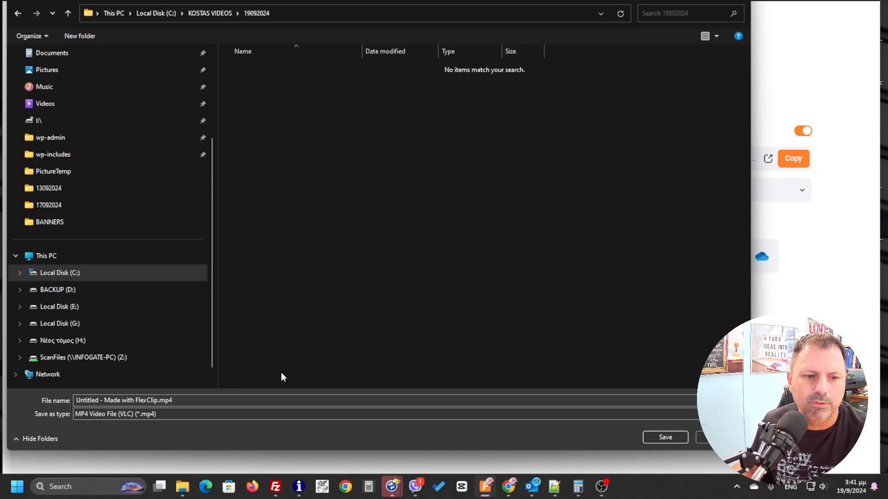
click(662, 439)
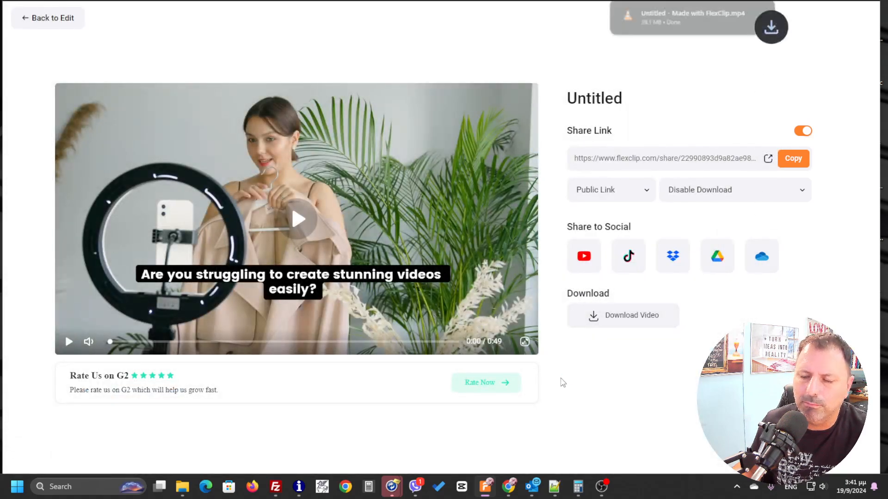